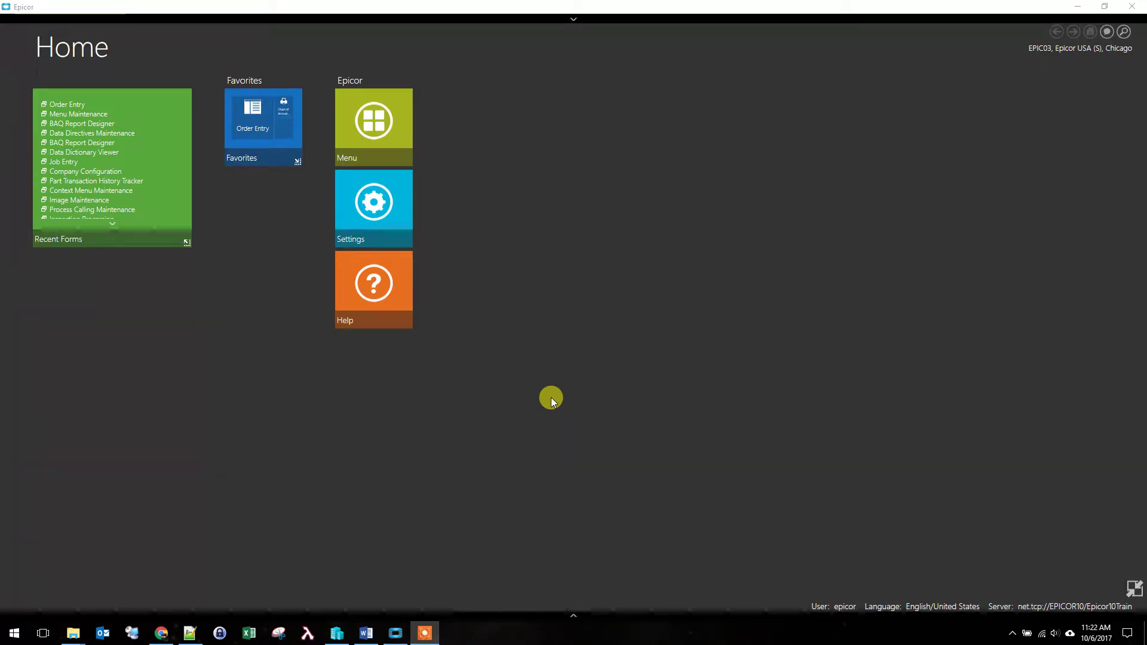
- Open the Home screen's app bar of shortcut tools
left_click(573, 615)
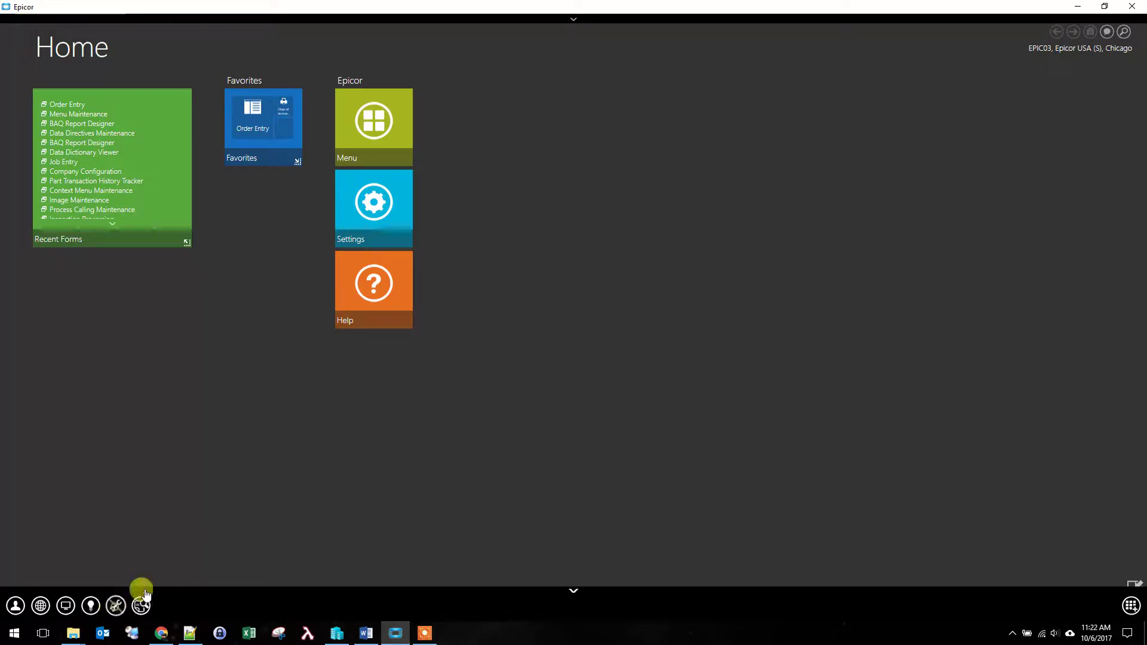
- Launch Order Entry from Recent Forms and load the 1.01 customization layer
left_click(69, 105)
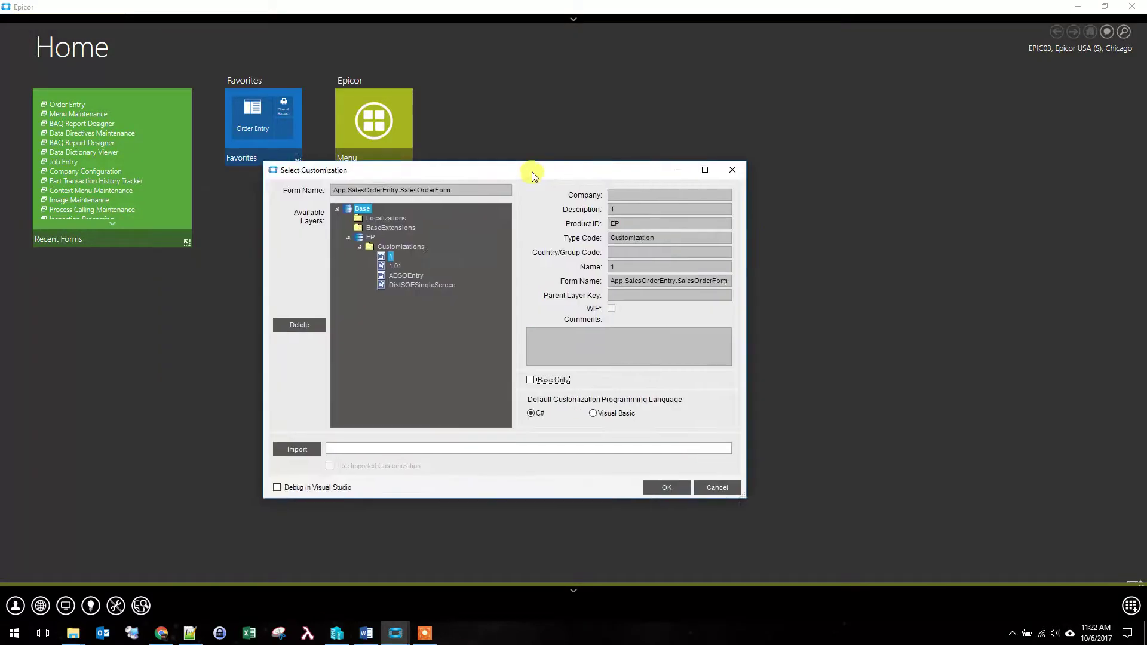
left_click(474, 251)
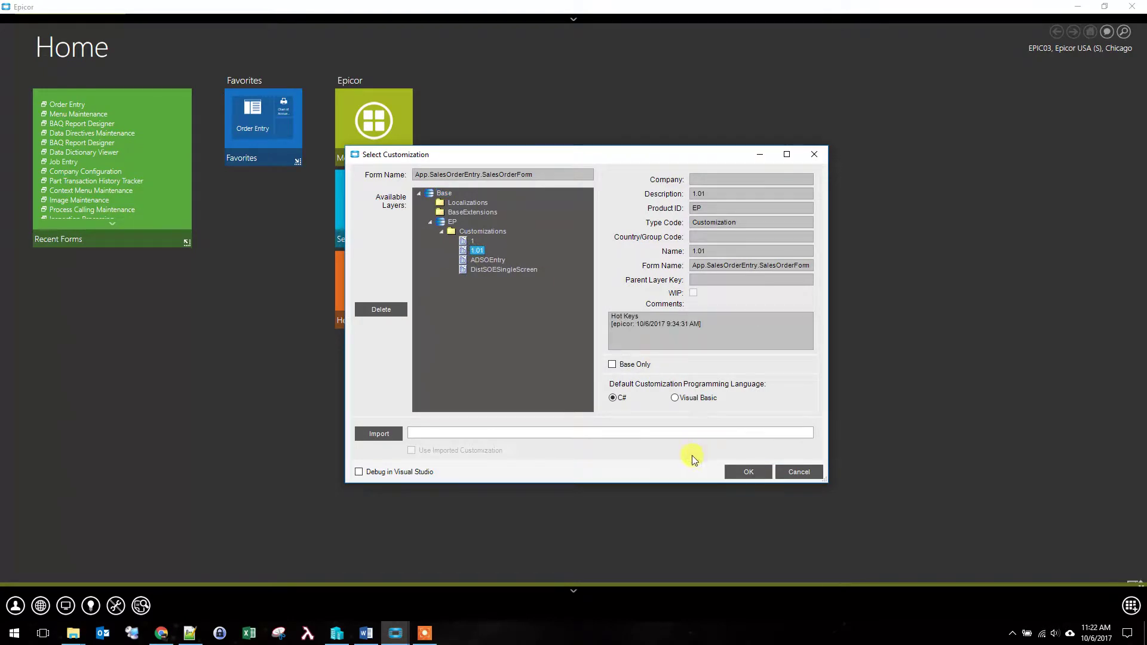
left_click(738, 473)
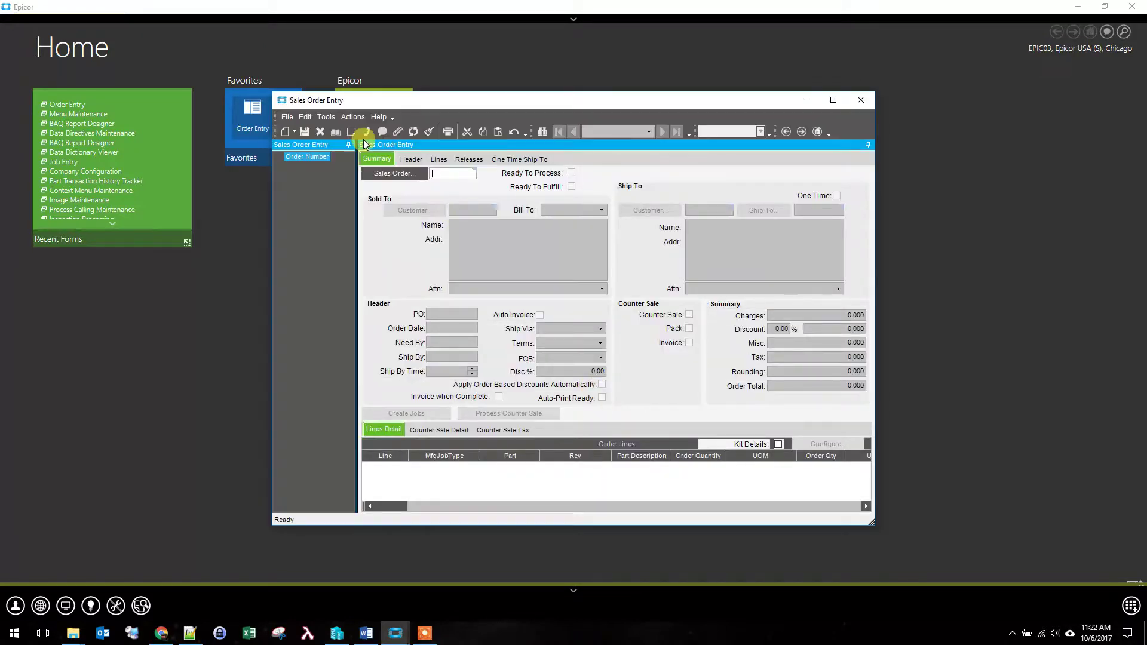
- Choose Tools > Customization to enter design mode on Sales Order Entry
left_click(326, 117)
left_click(335, 131)
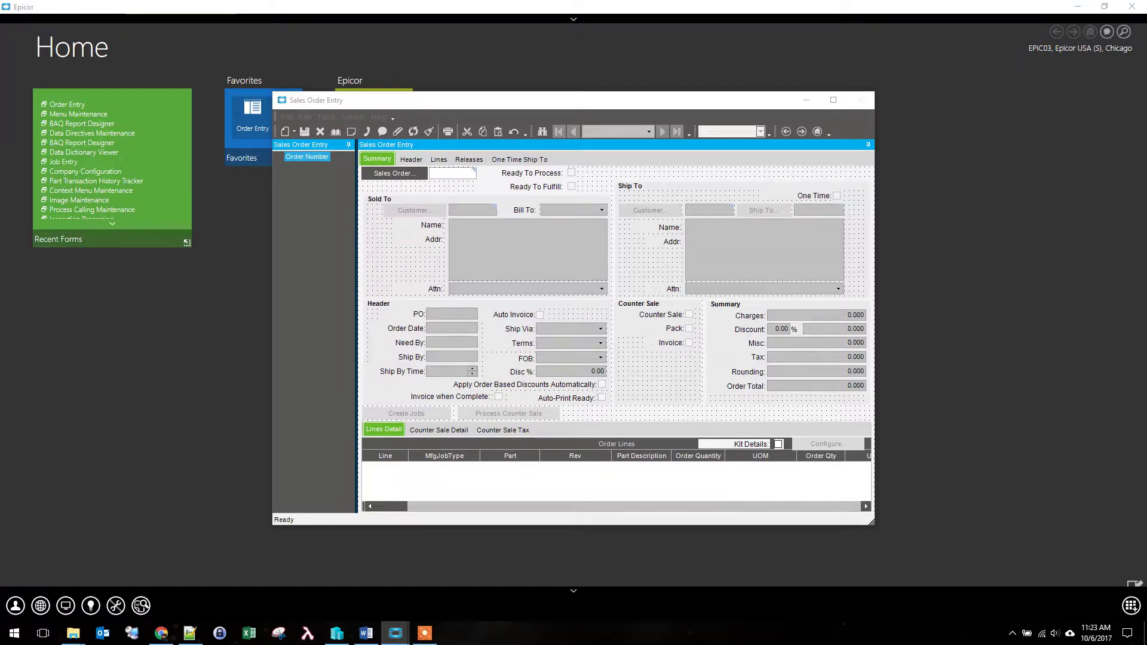
- Attempt to delete the native Disc % field and dismiss the Cannot Delete Native Controls warning
left_click_drag(876, 251, 899, 139)
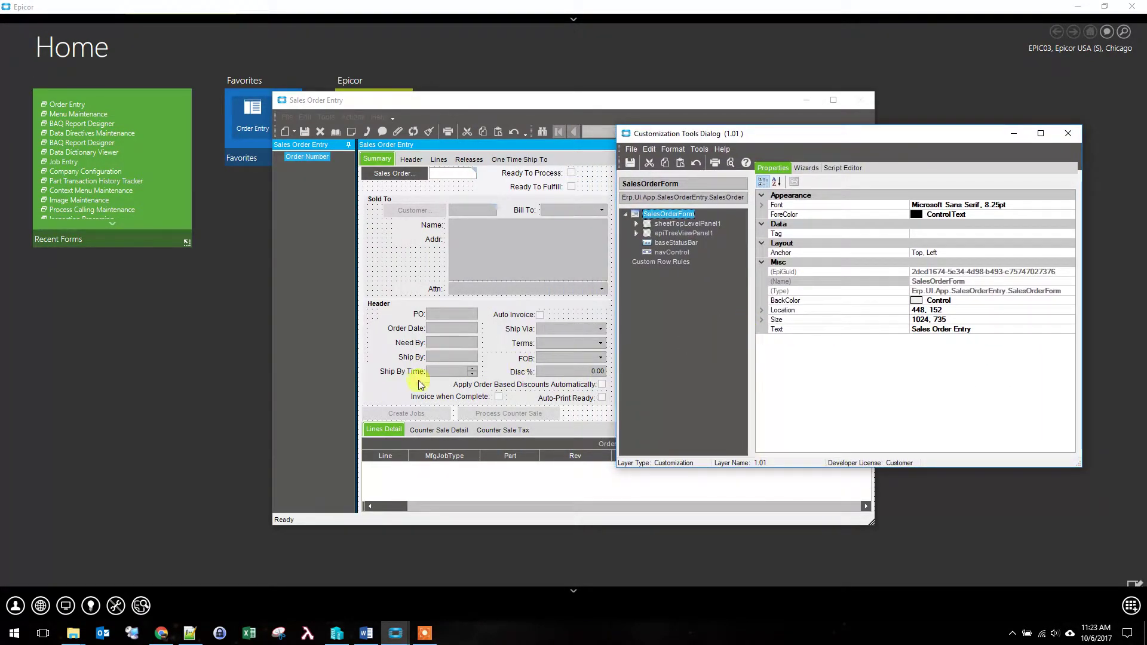
left_click(552, 377)
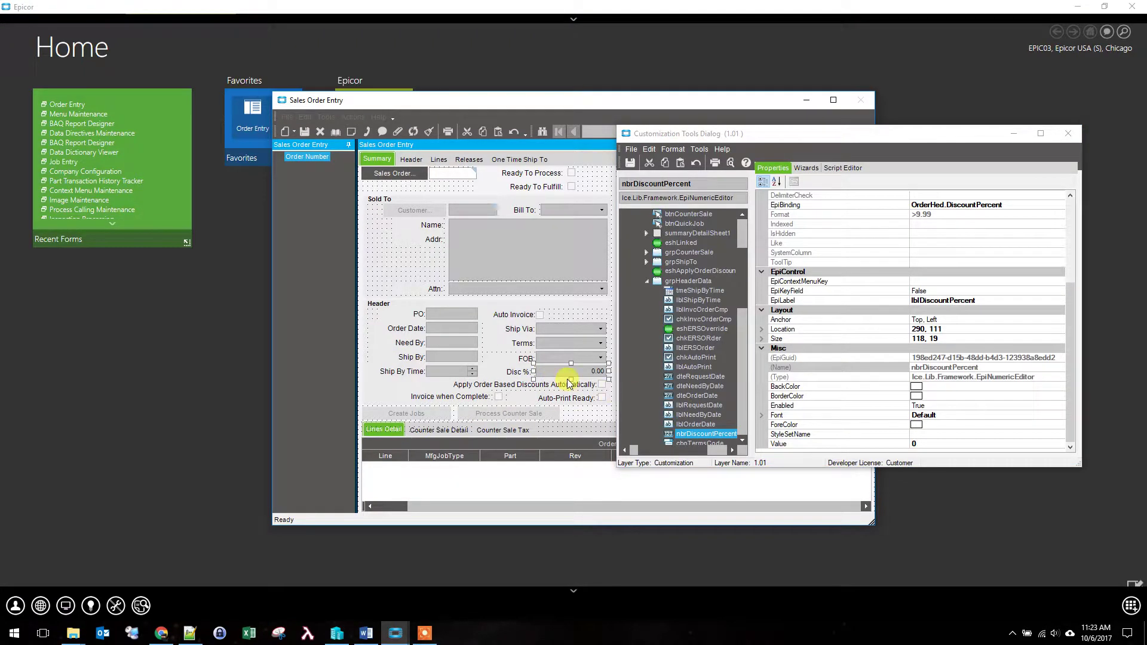
key("Delete")
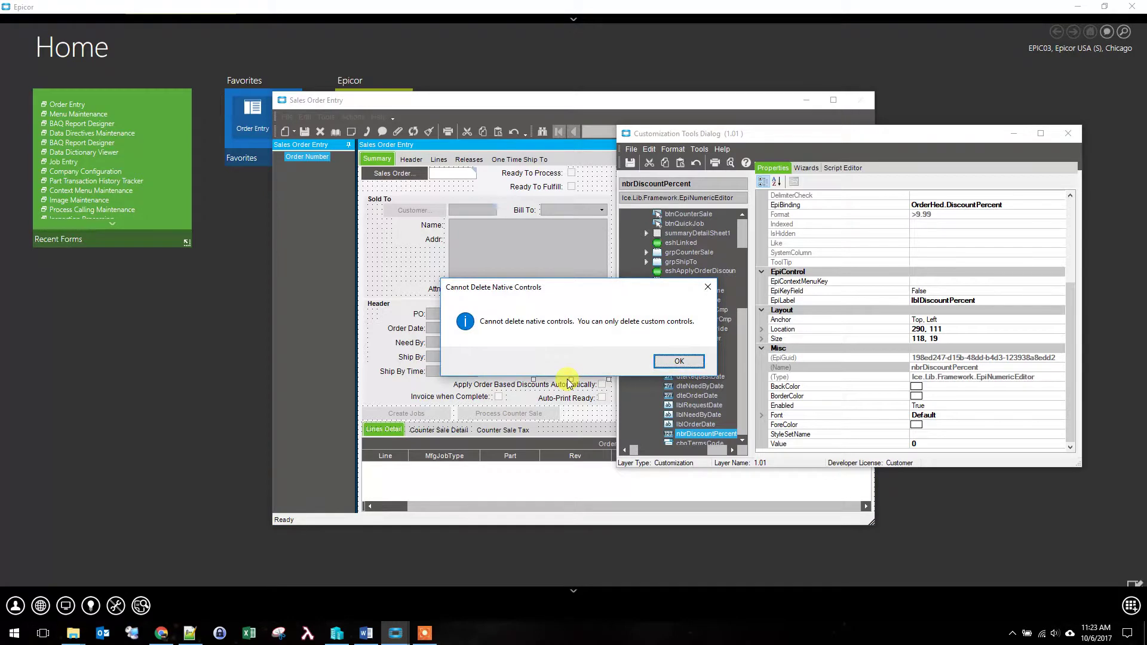
left_click(672, 361)
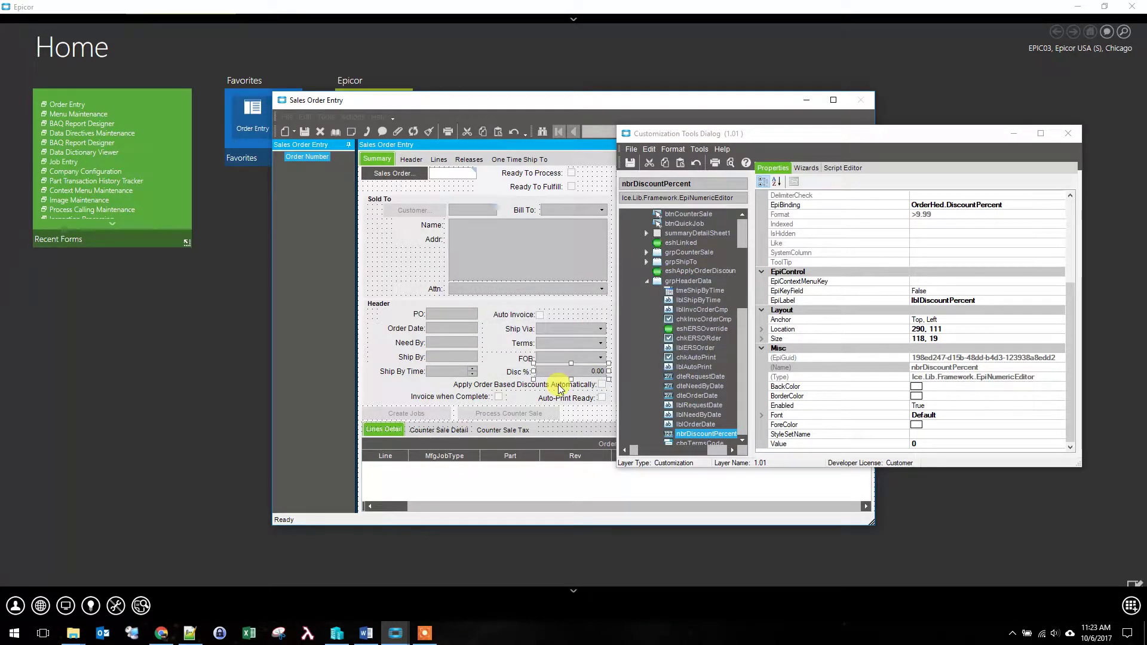
left_click_drag(1071, 304, 1075, 205)
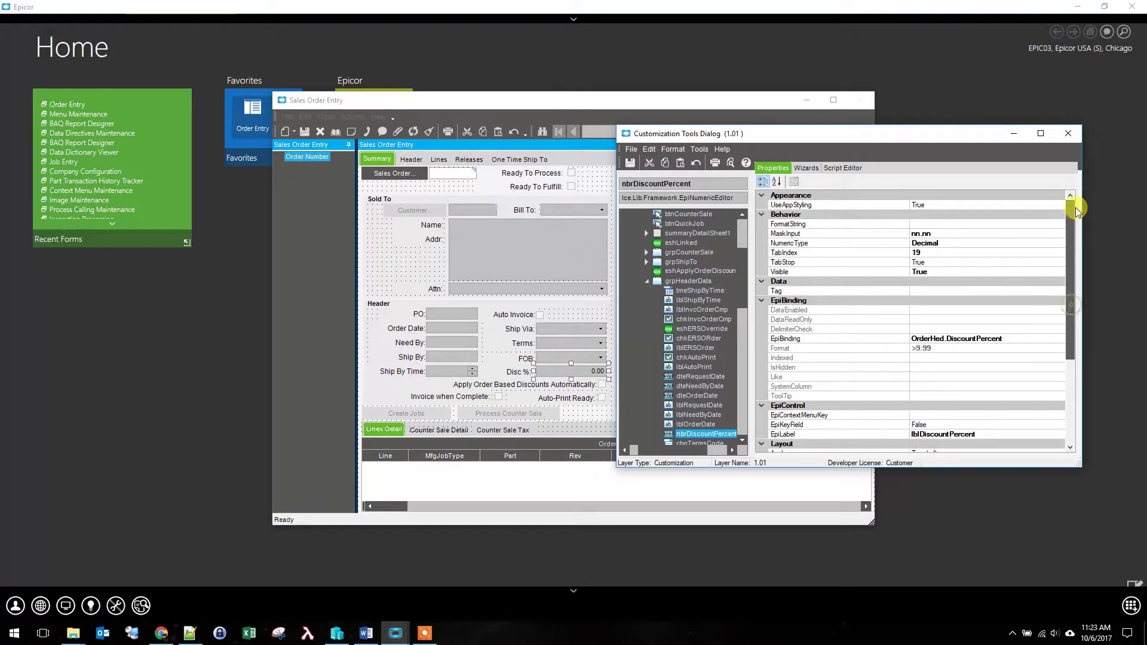
left_click(995, 272)
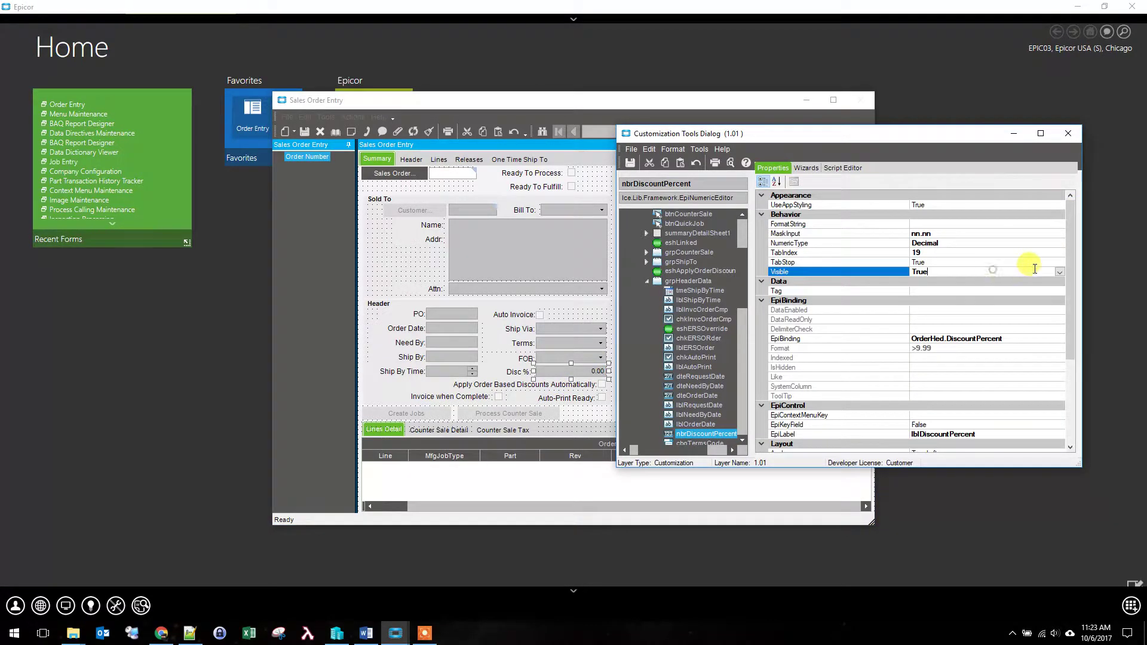
left_click(1058, 273)
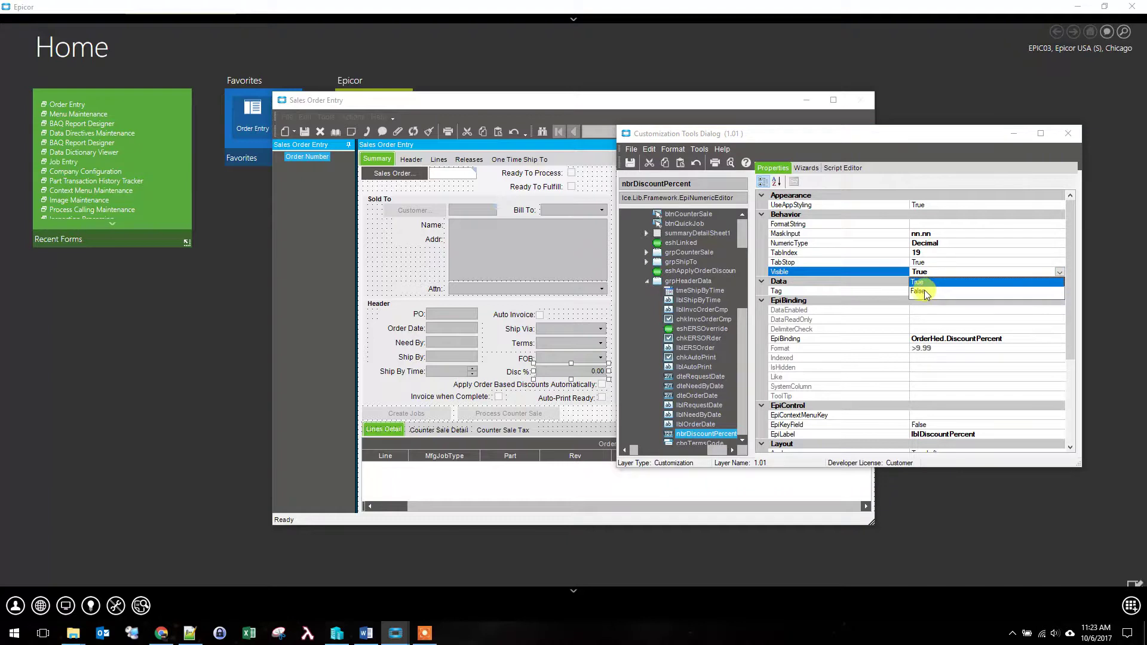
left_click(924, 292)
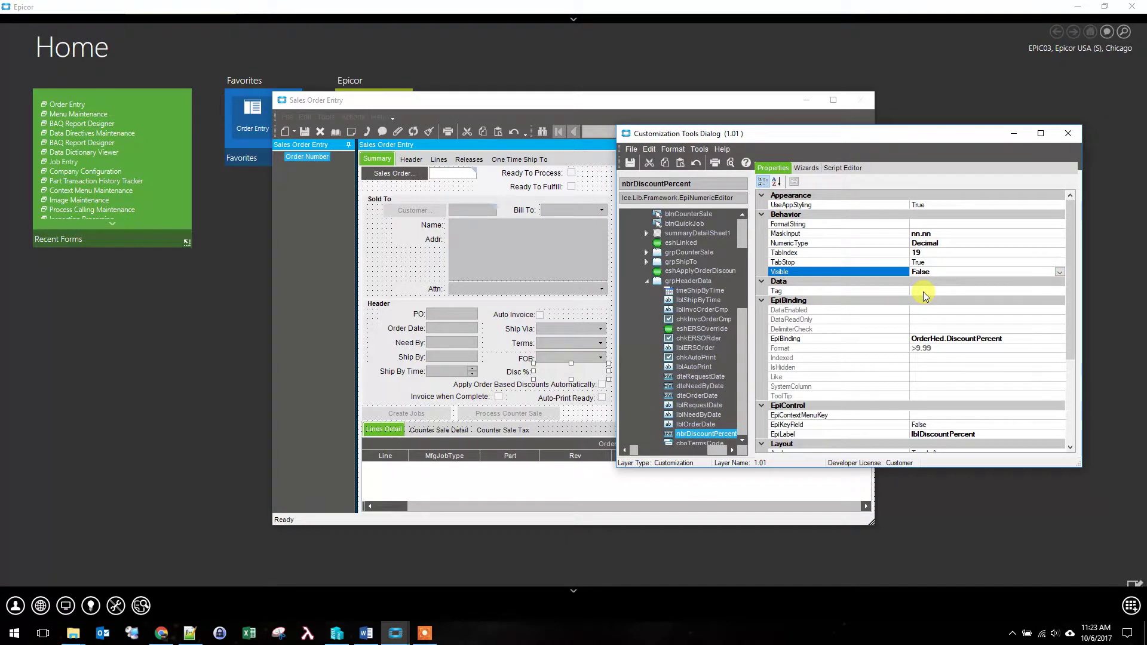
left_click(1058, 271)
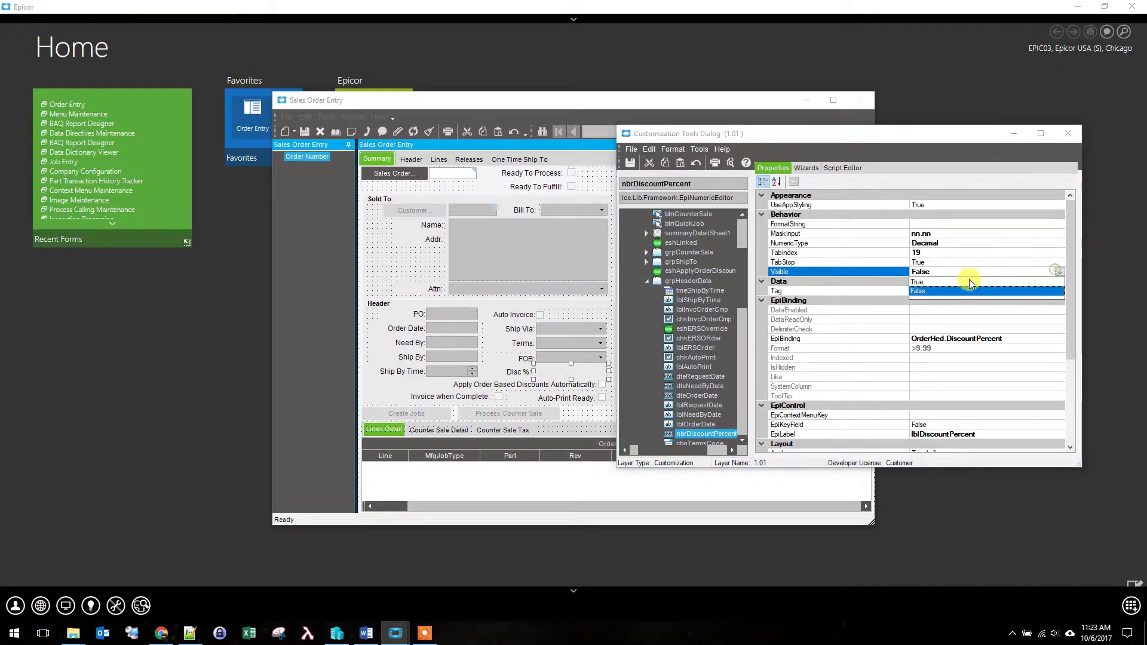
left_click(931, 282)
left_click_drag(1070, 272, 1072, 336)
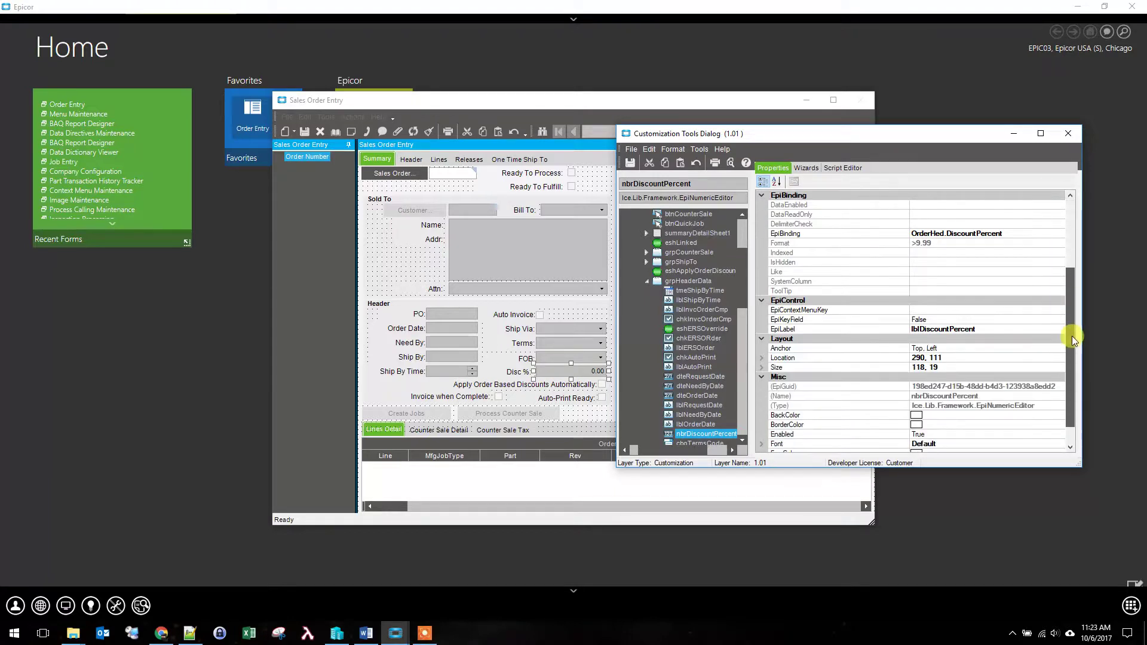
left_click(913, 357)
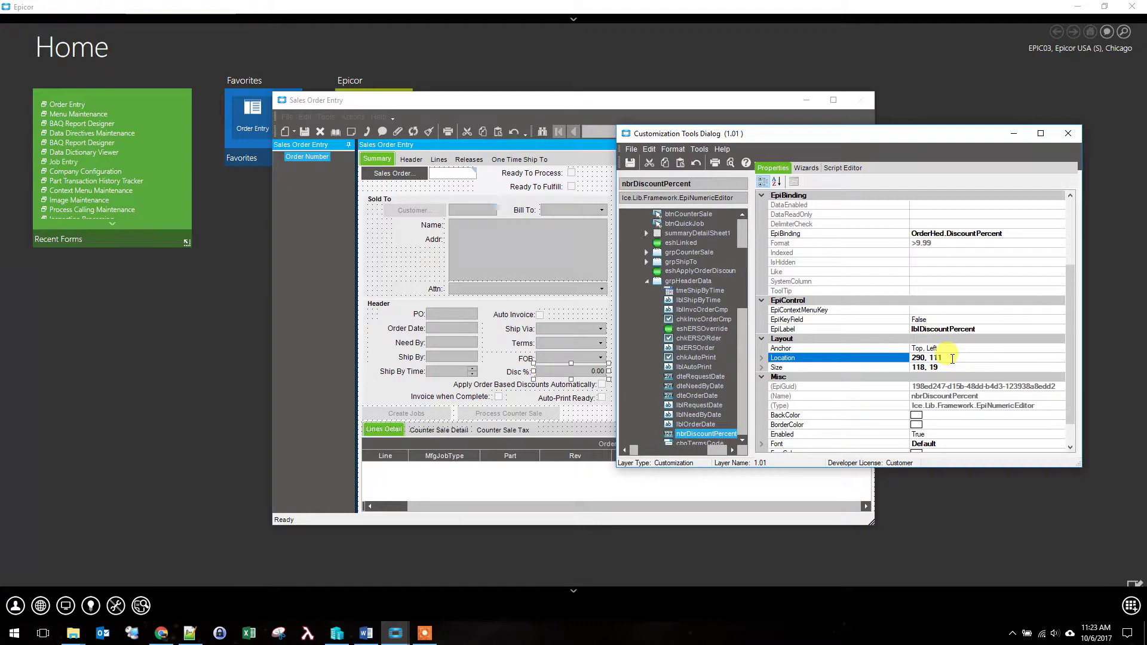
scroll(1070, 342, "down", 1)
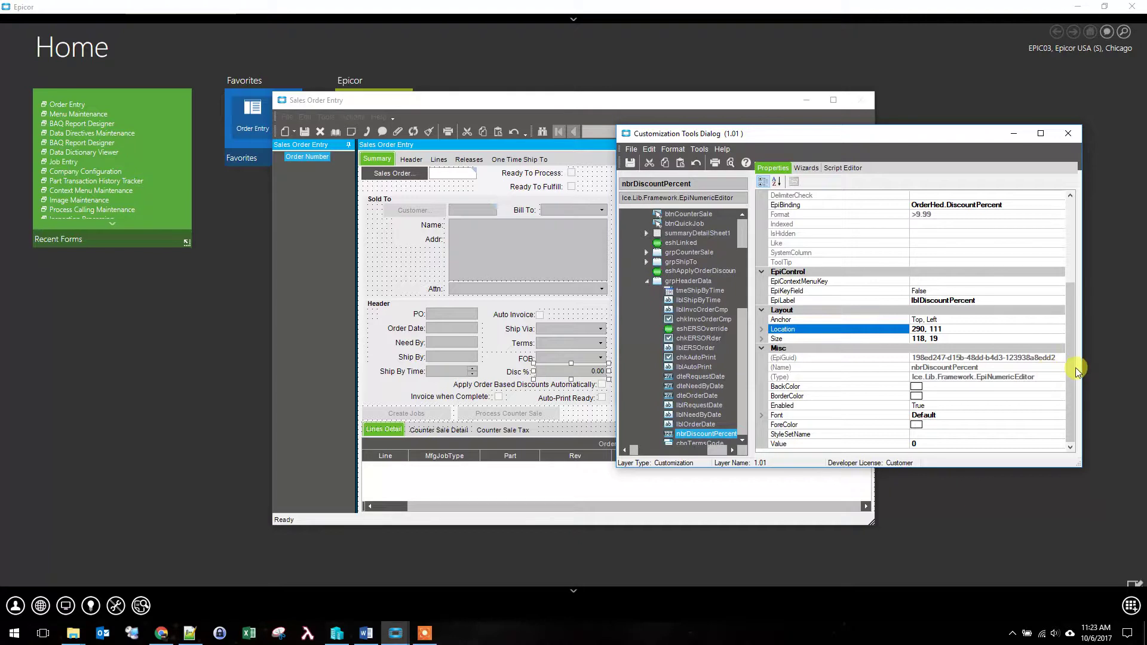
left_click_drag(1076, 367, 1071, 231)
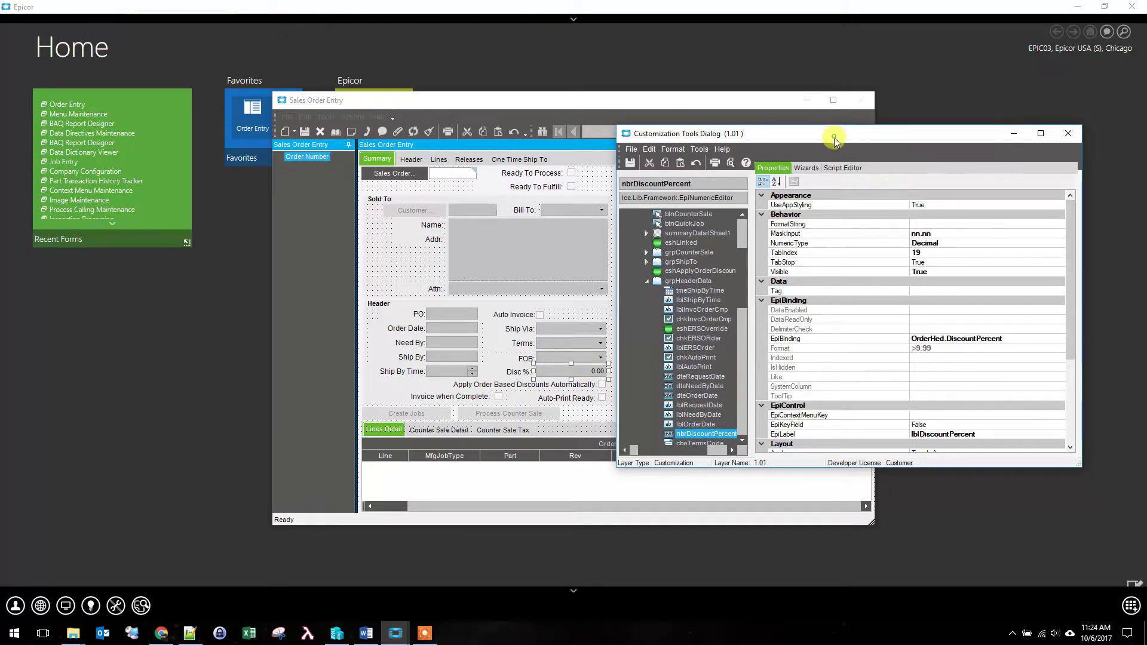
- Collapse the nbrDiscountPercent field to zero width, Size 0, 19
left_click_drag(833, 134, 814, 194)
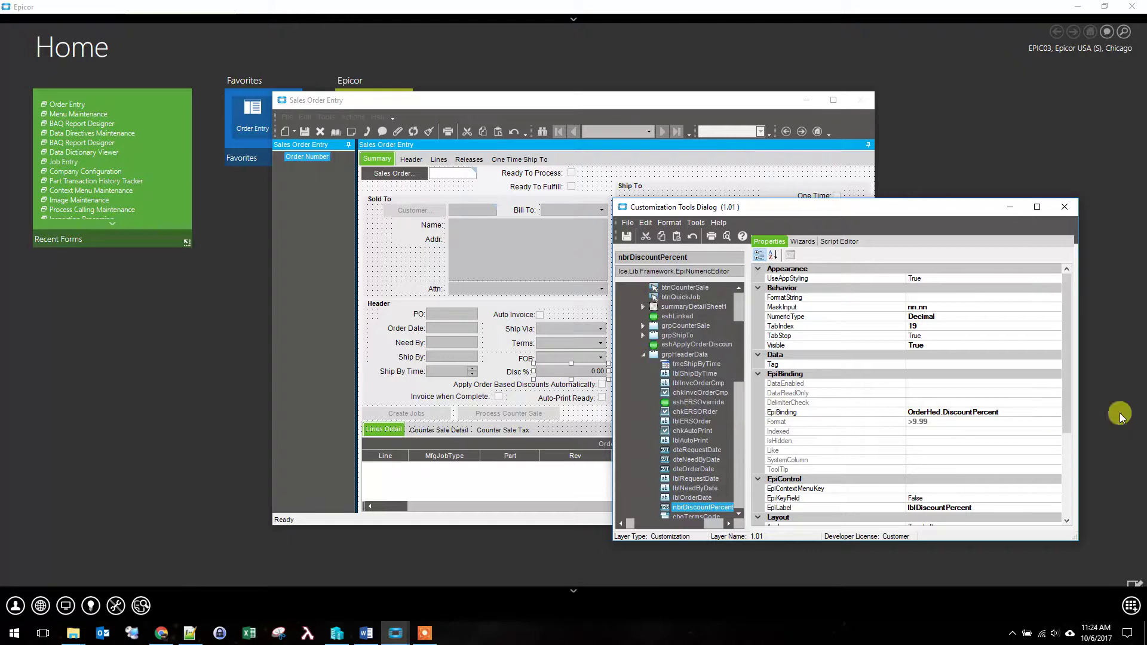
left_click_drag(1066, 343, 1056, 429)
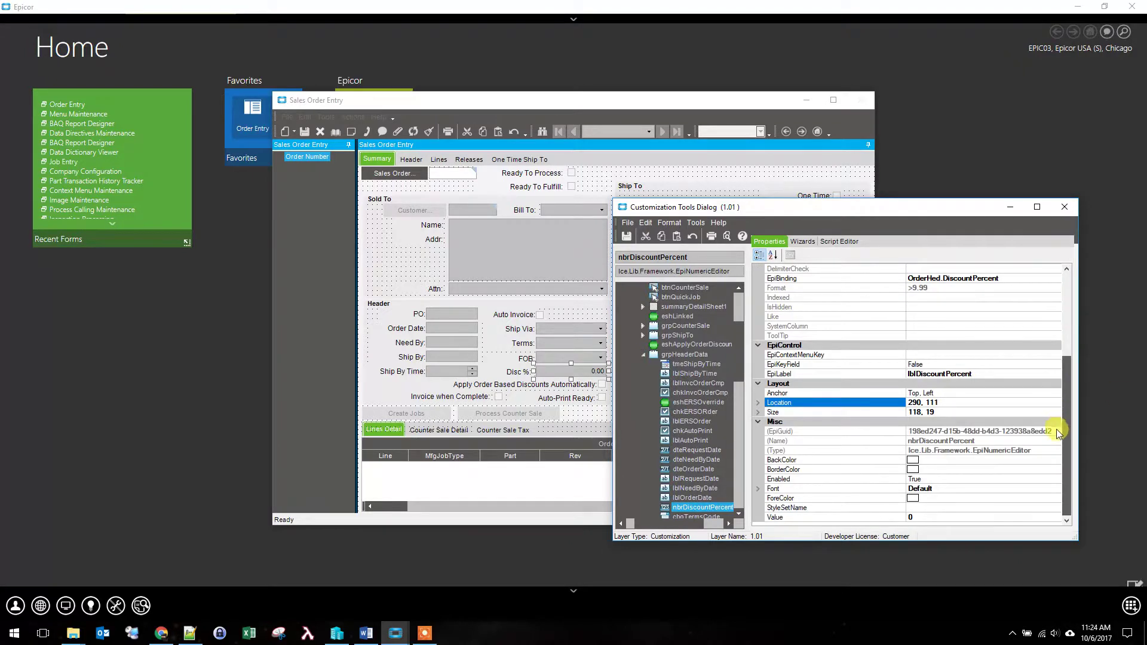
left_click(910, 411)
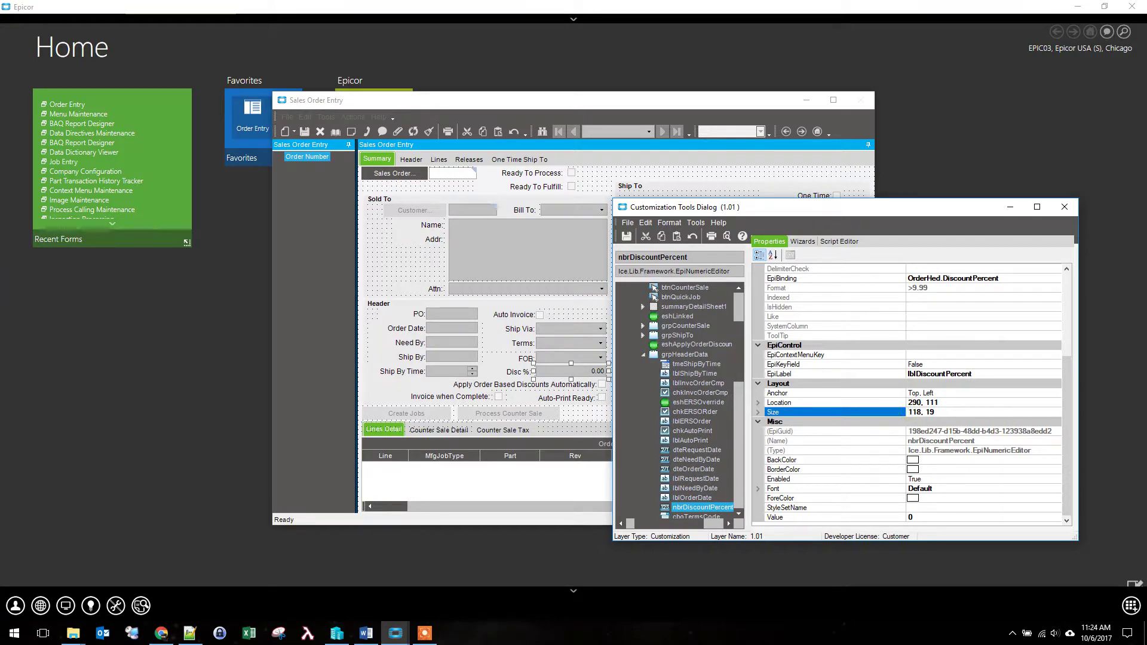
type("1")
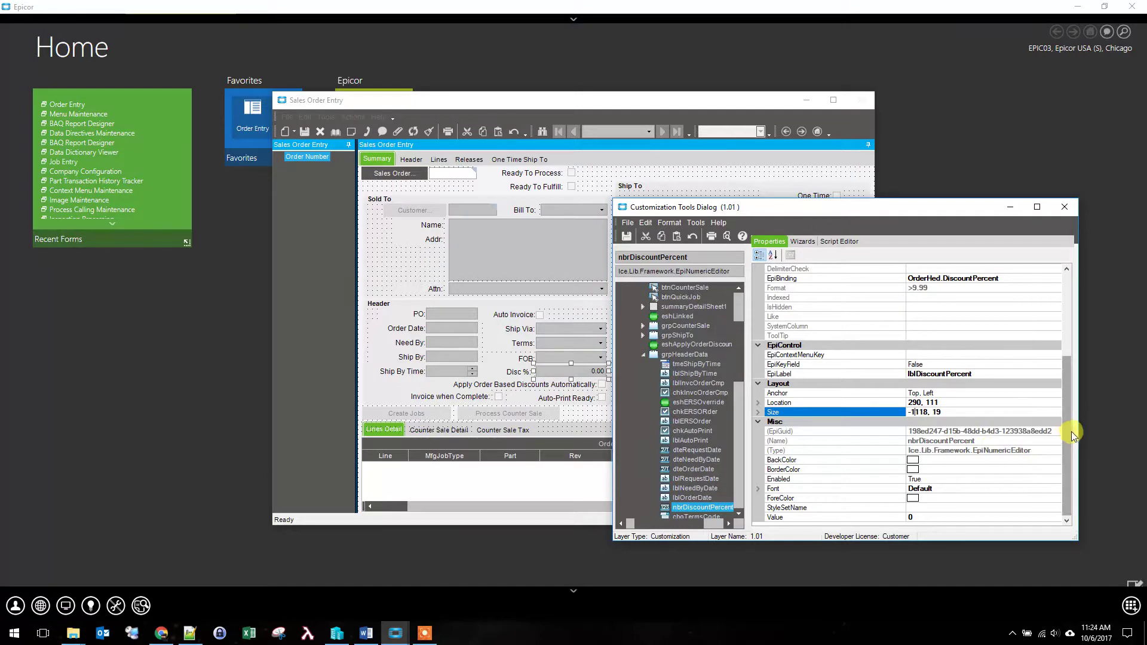
key("Tab")
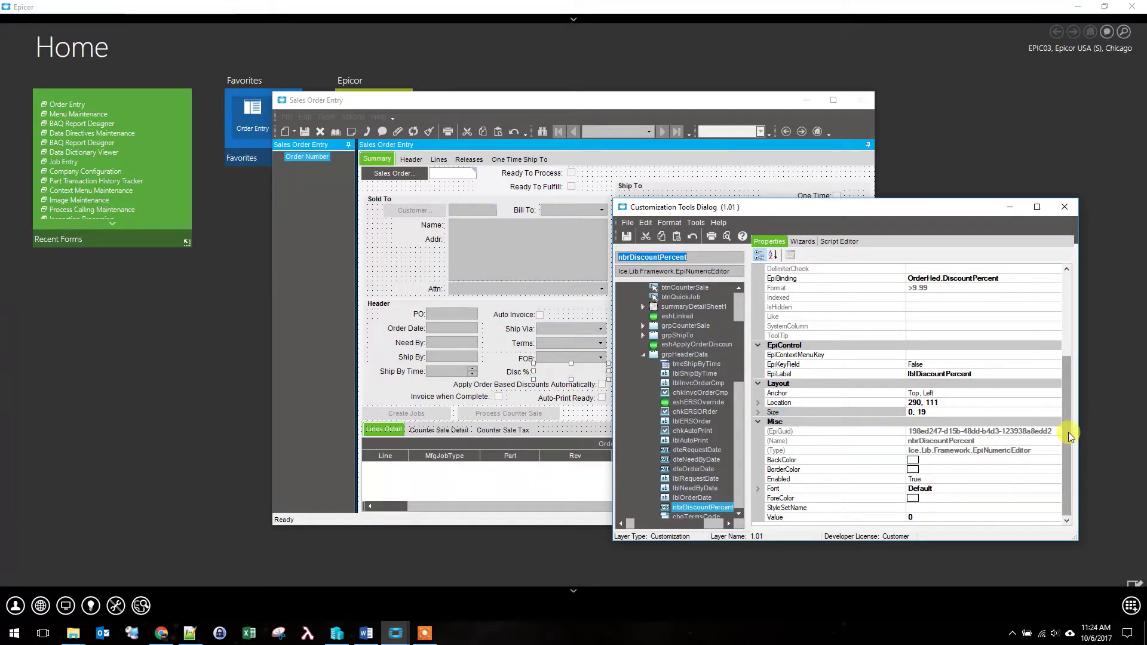
- Set the Disc % field's TabStop to False, then select the lblDiscountPercent label
left_click_drag(1068, 432, 1069, 324)
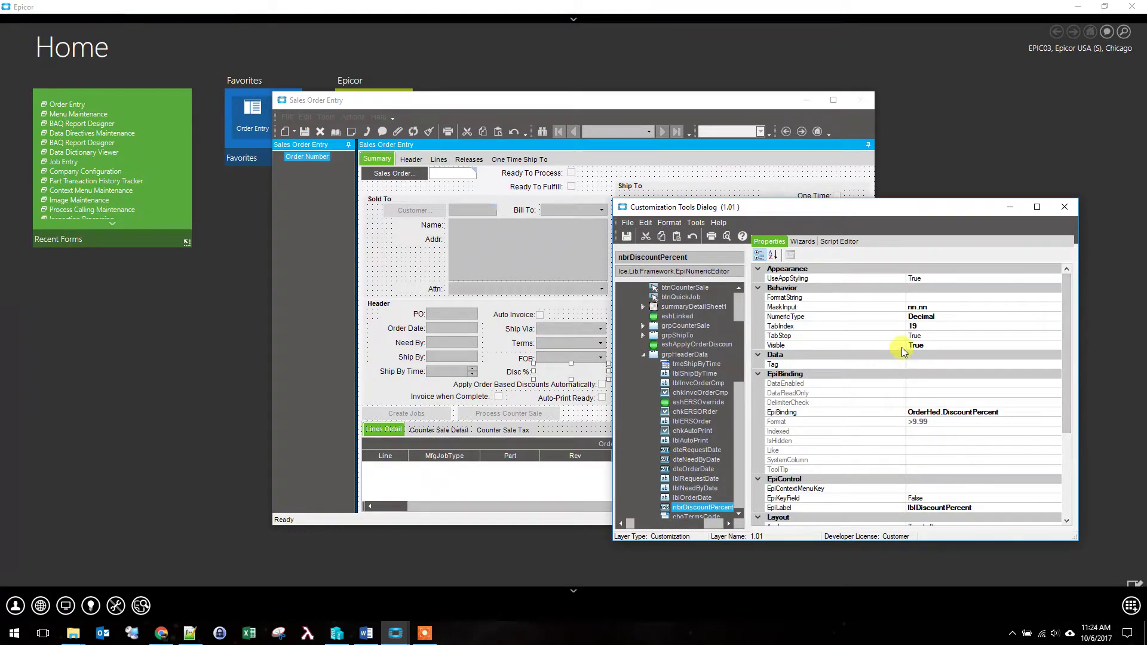
left_click(944, 337)
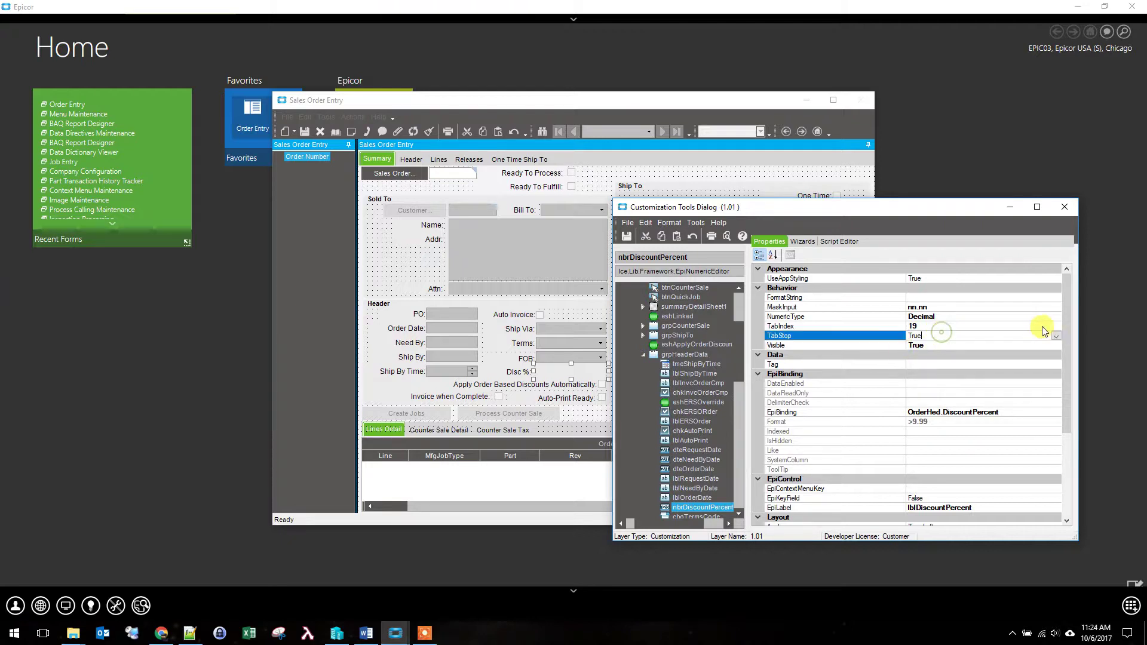
left_click(1055, 336)
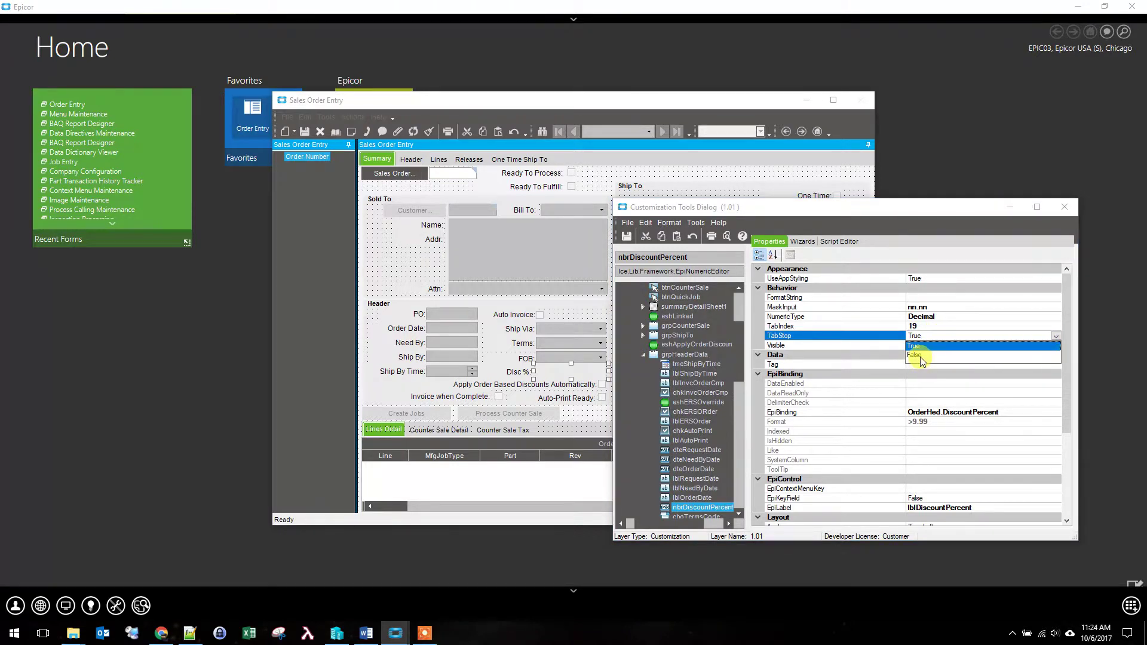
left_click(921, 356)
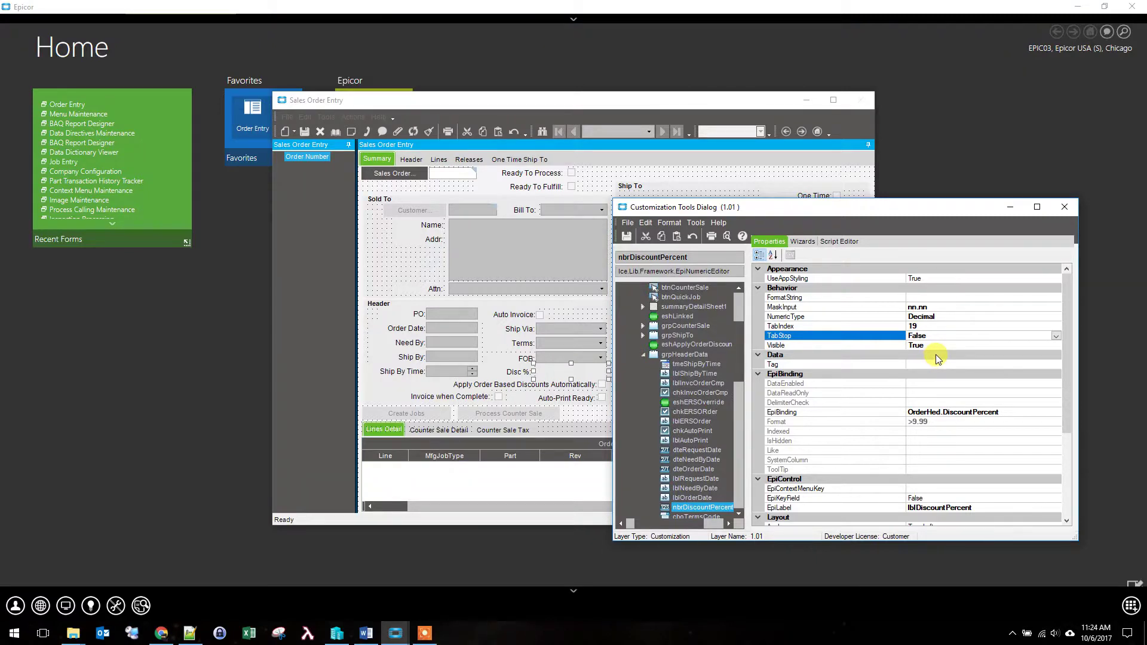
left_click(517, 373)
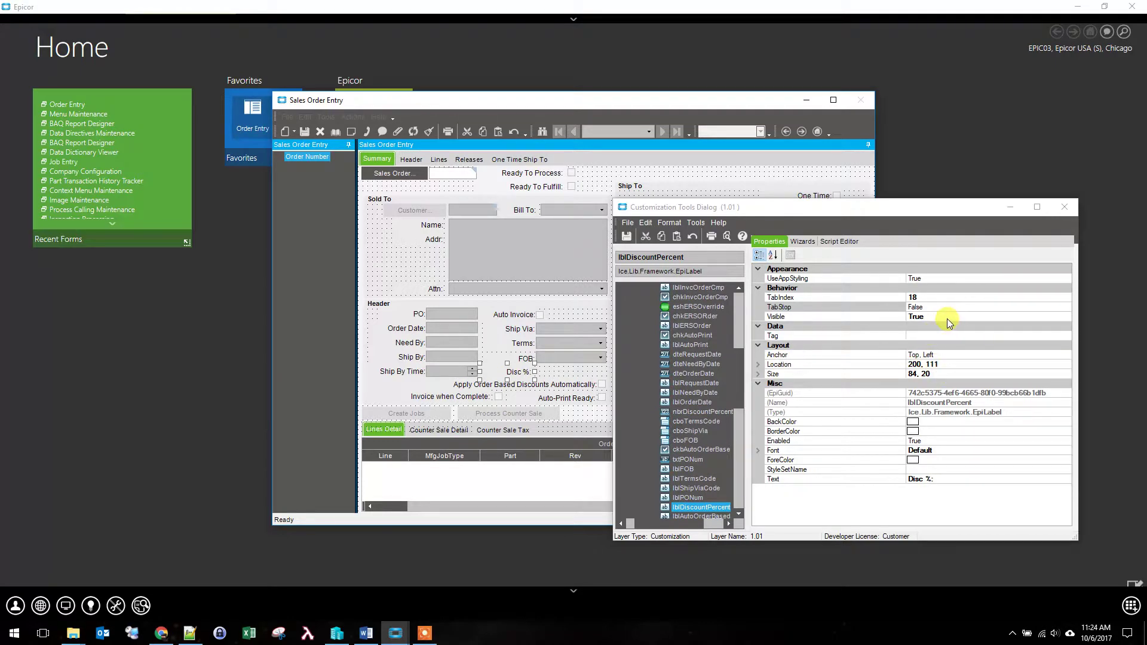
- Enter width -10 for lblDiscountPercent so its Size becomes 0, 20
left_click(909, 374)
type("-")
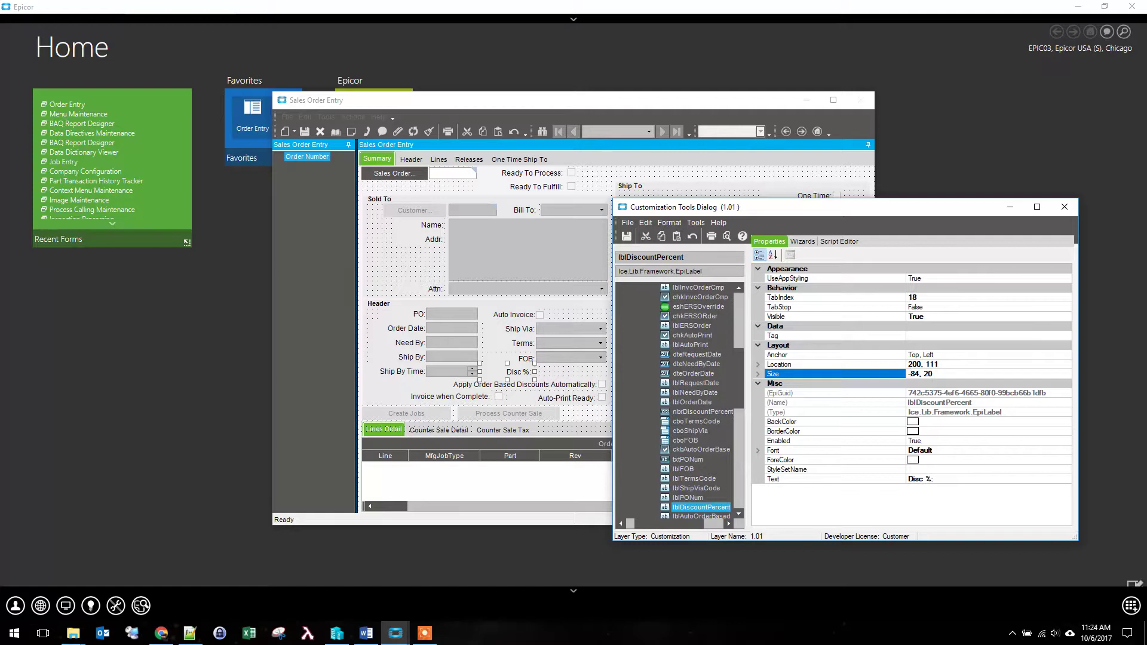
type("10")
key("Tab")
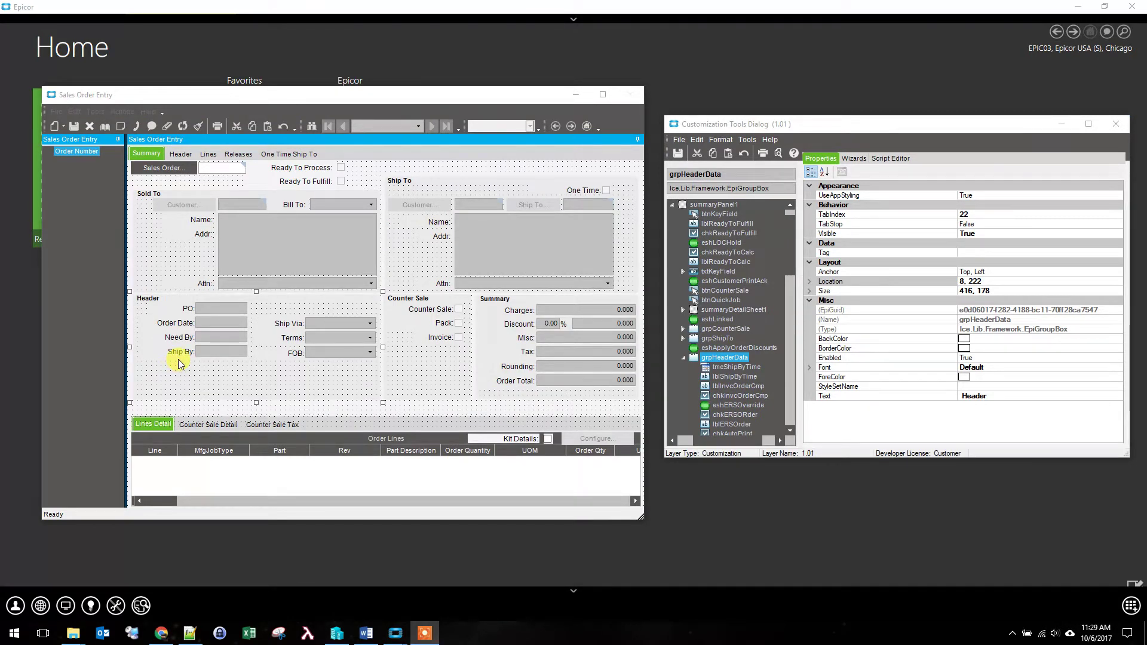
- Select grpCounterSale and set both its Enabled and Visible properties to False
left_click(417, 377)
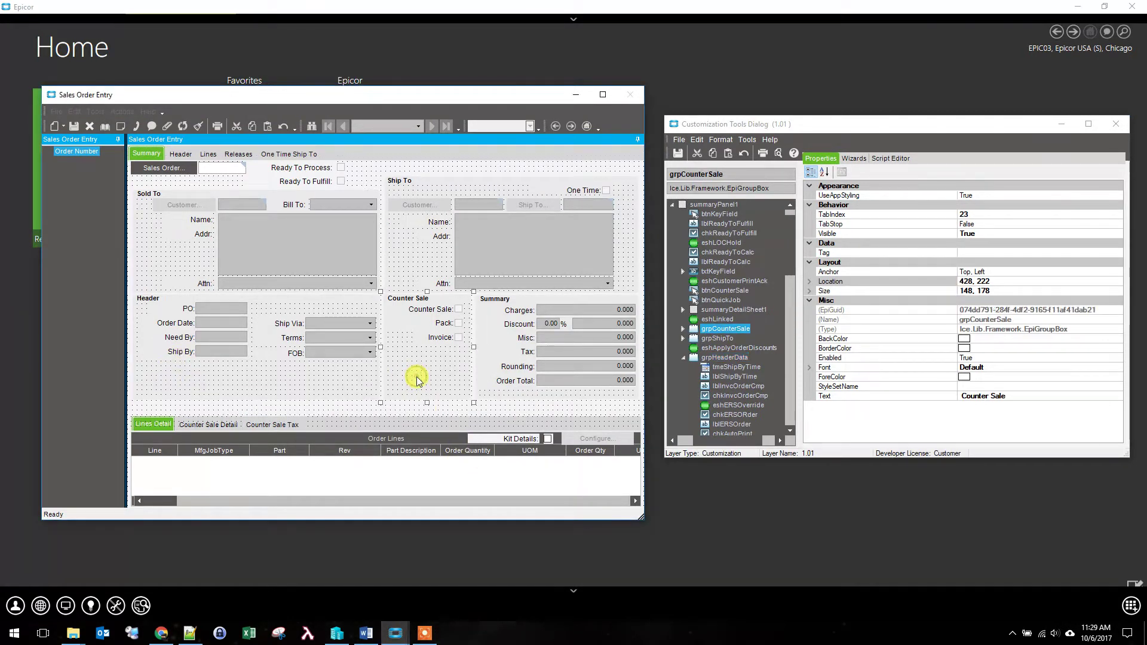
left_click(1006, 366)
left_click(1020, 357)
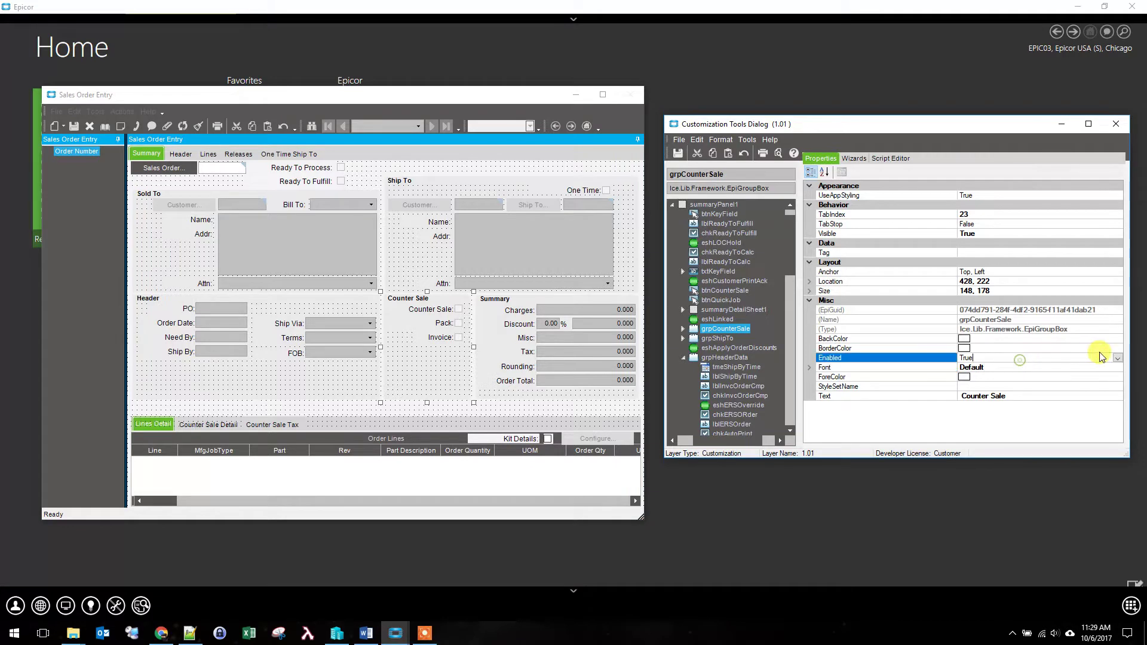
left_click(1117, 359)
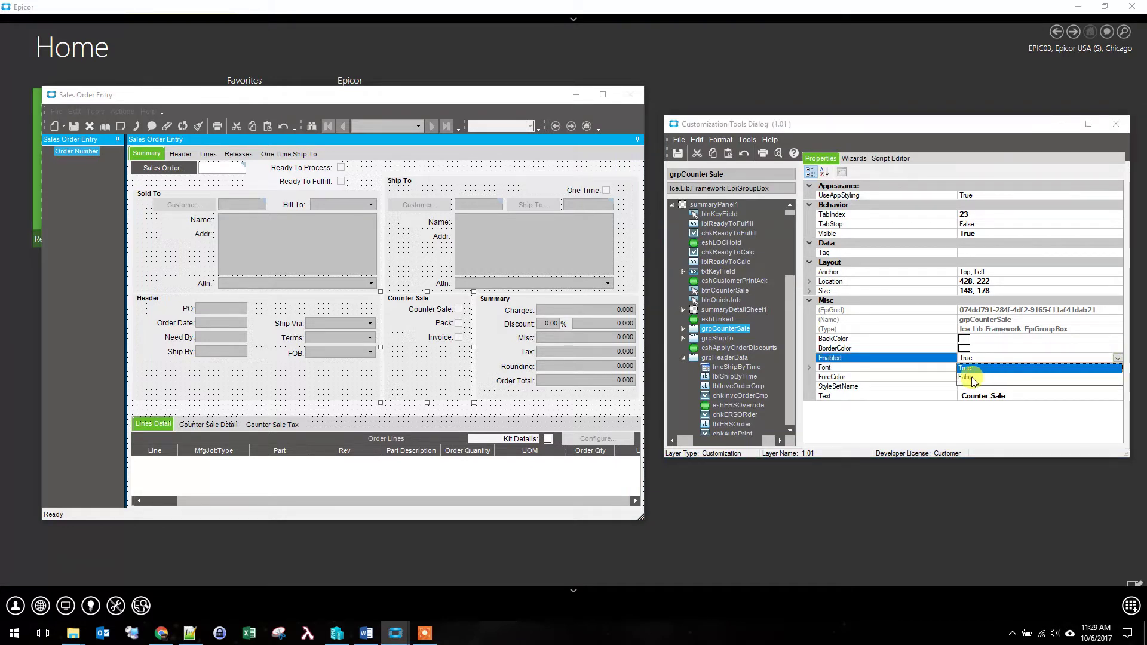
left_click(975, 376)
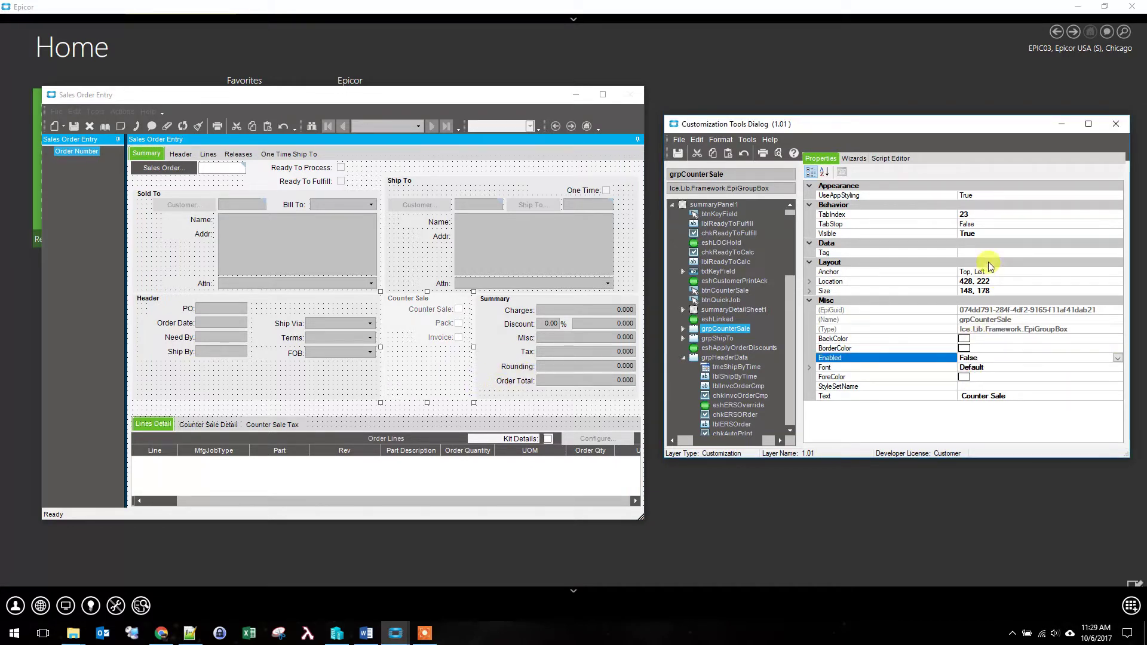
left_click(1028, 234)
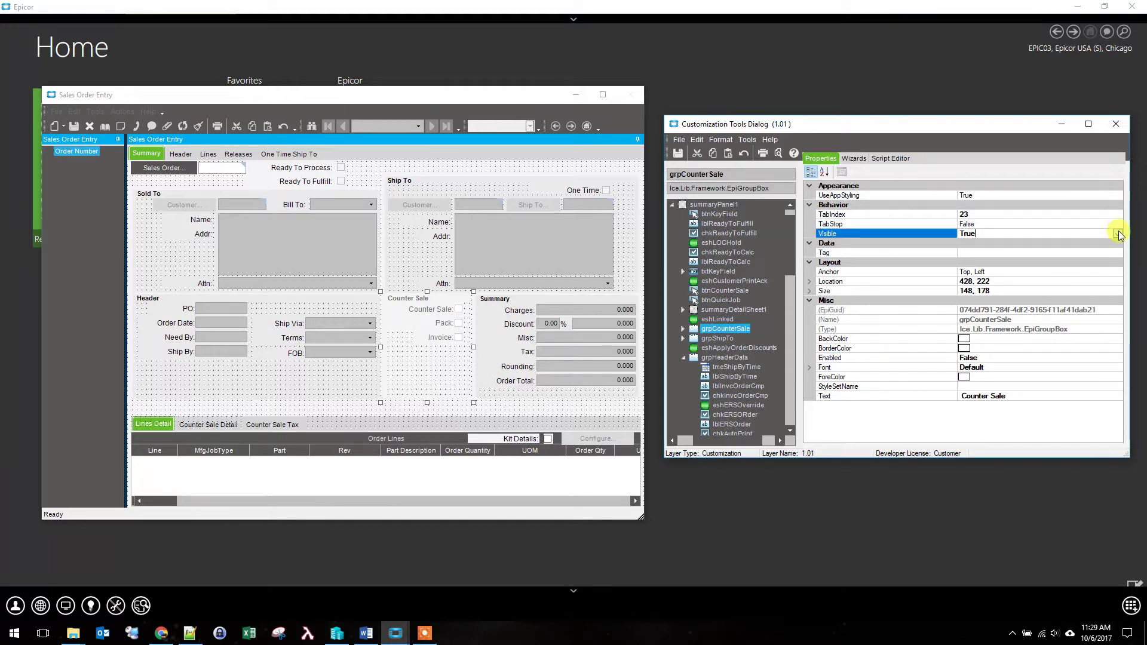
left_click(1117, 233)
left_click(968, 255)
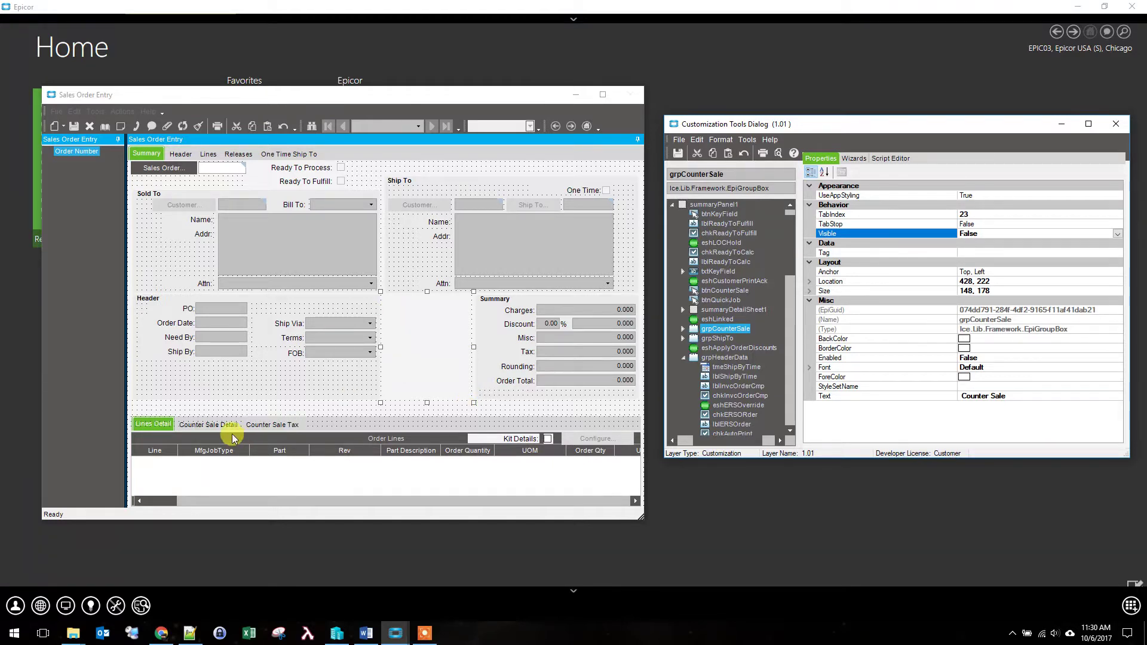
- Set Visible to False on the Counter Sale Detail and Counter Sale Tax panels
left_click(210, 429)
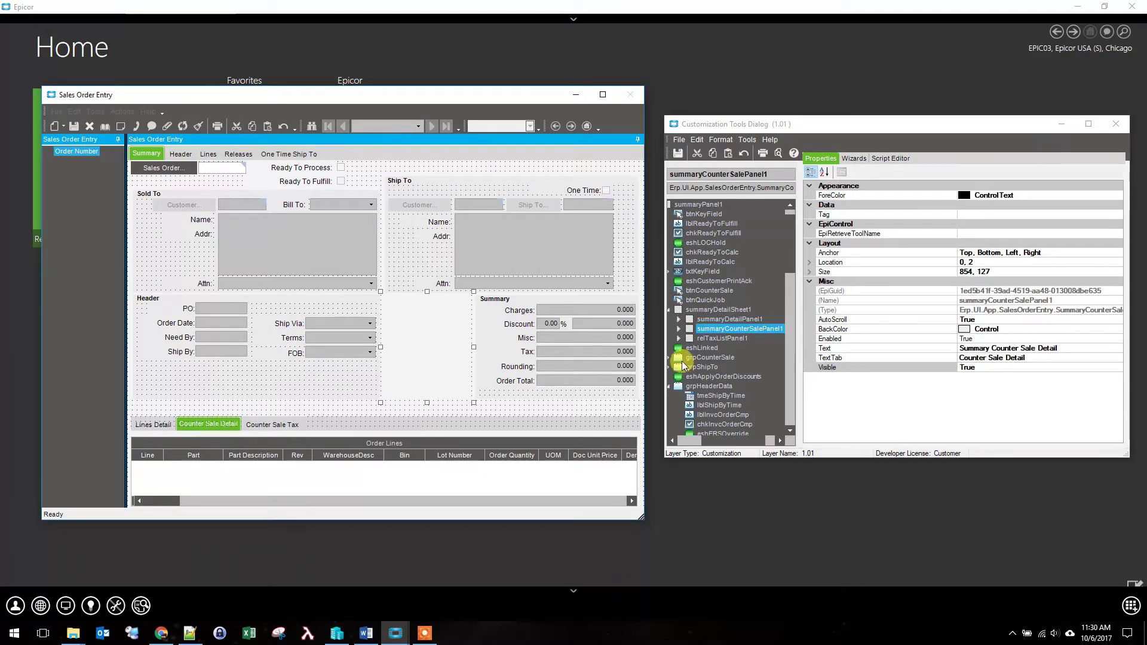
left_click(994, 367)
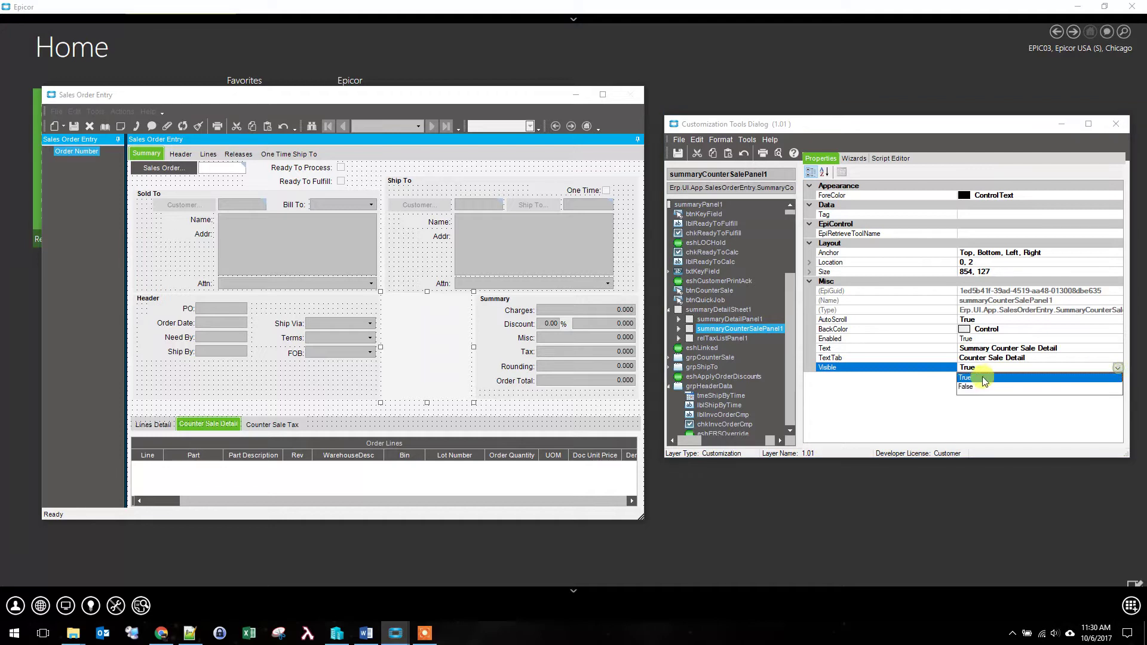
left_click(968, 387)
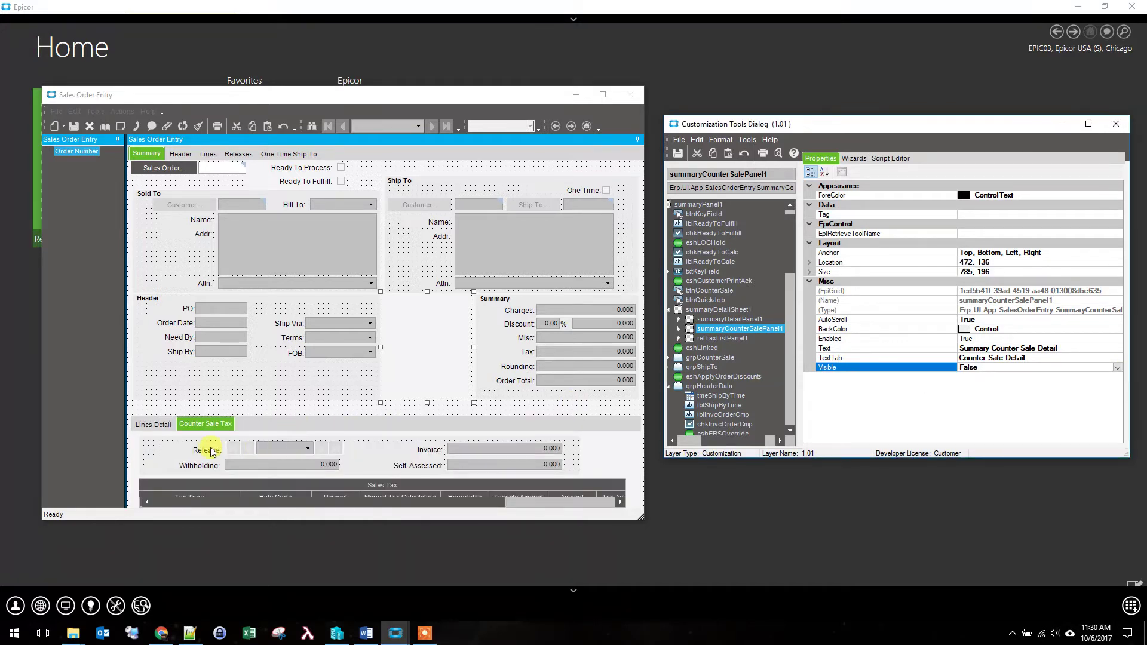
left_click(155, 426)
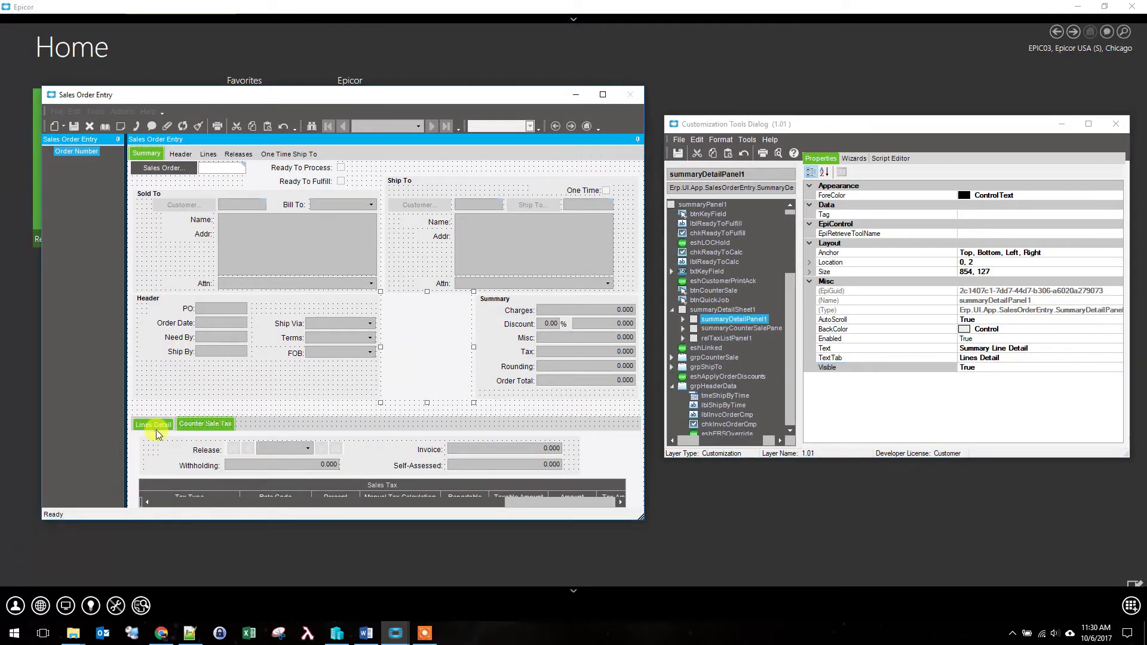
left_click(196, 425)
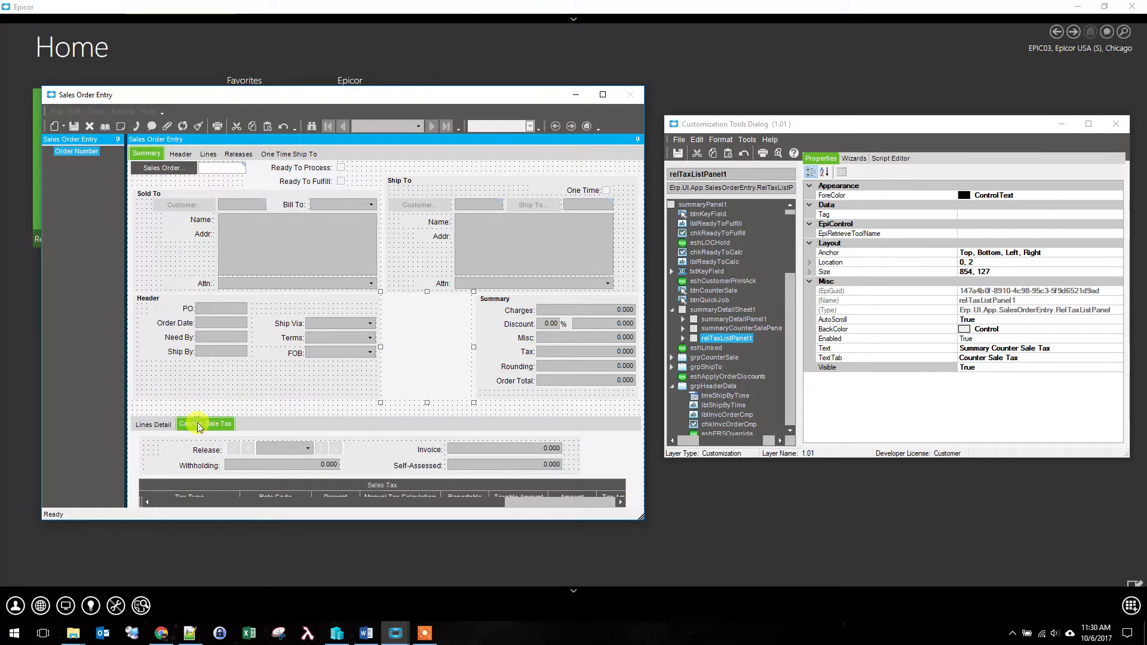
left_click(1101, 367)
left_click(1115, 367)
left_click(969, 386)
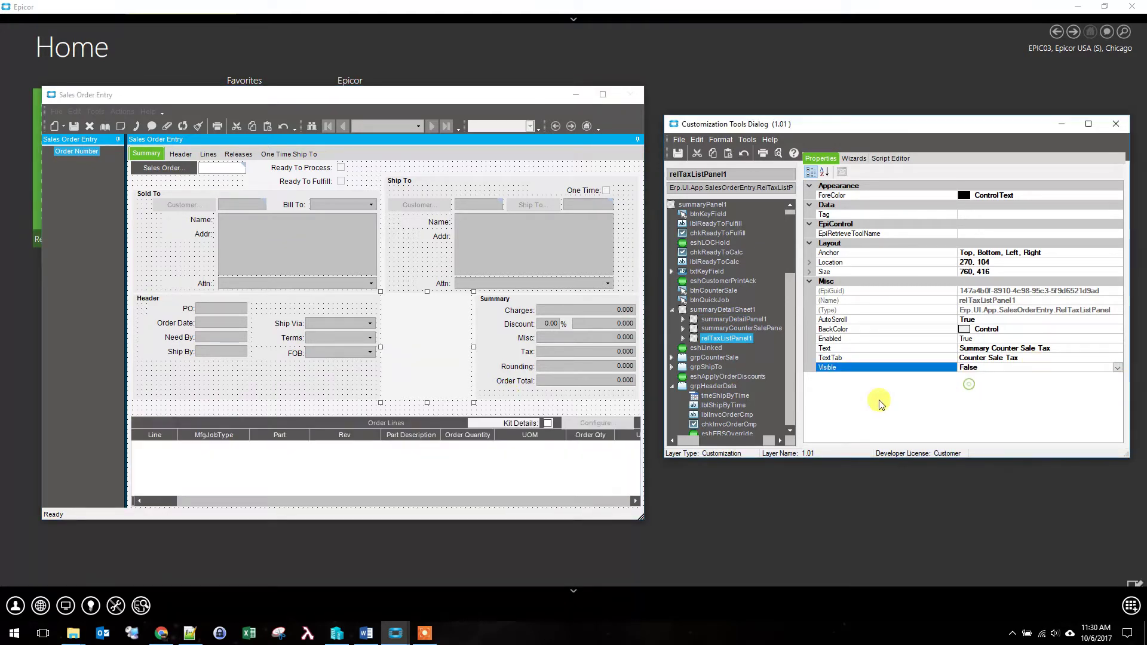